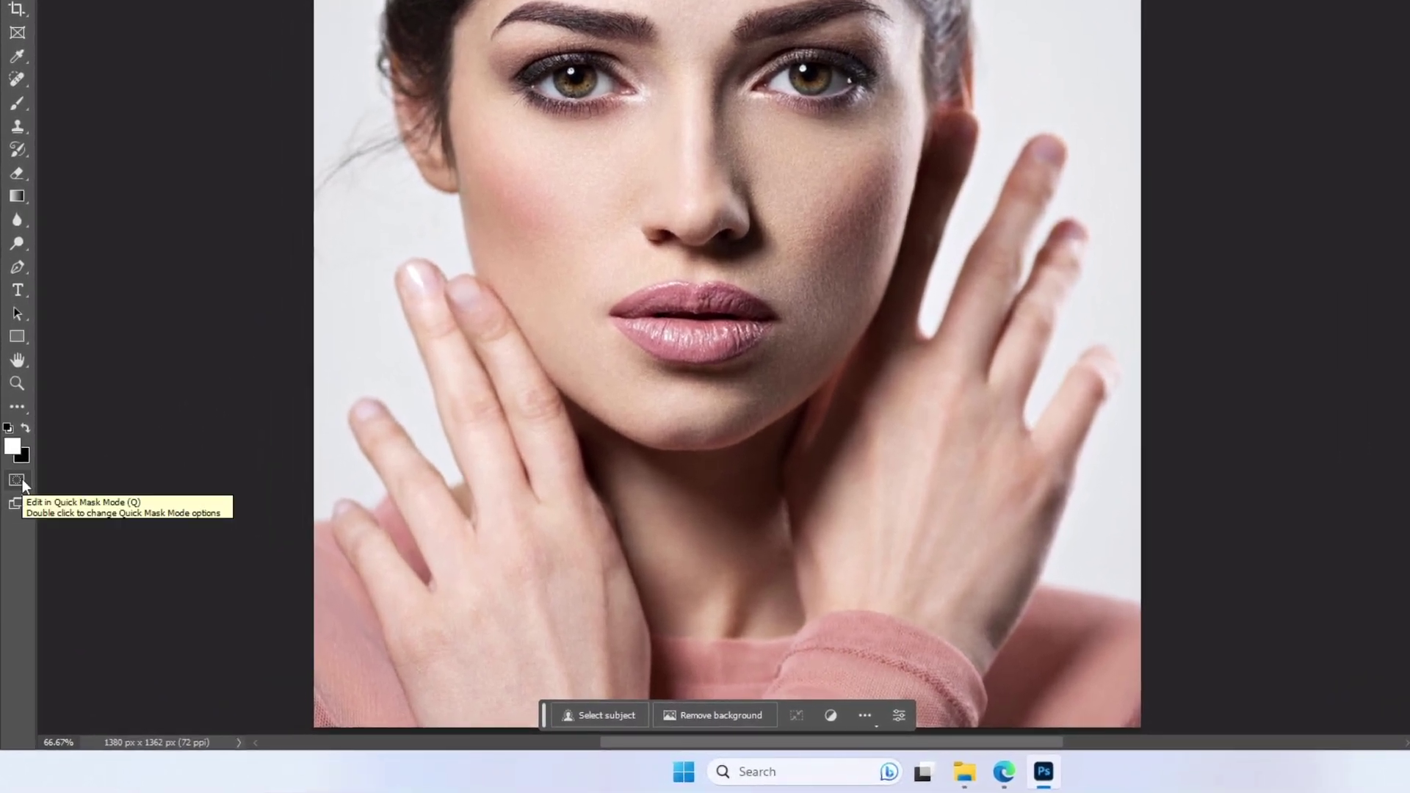
Step: Enter Quick Mask mode with the Brush tool and zoom in on the left hand's fingers
left_click(16, 481)
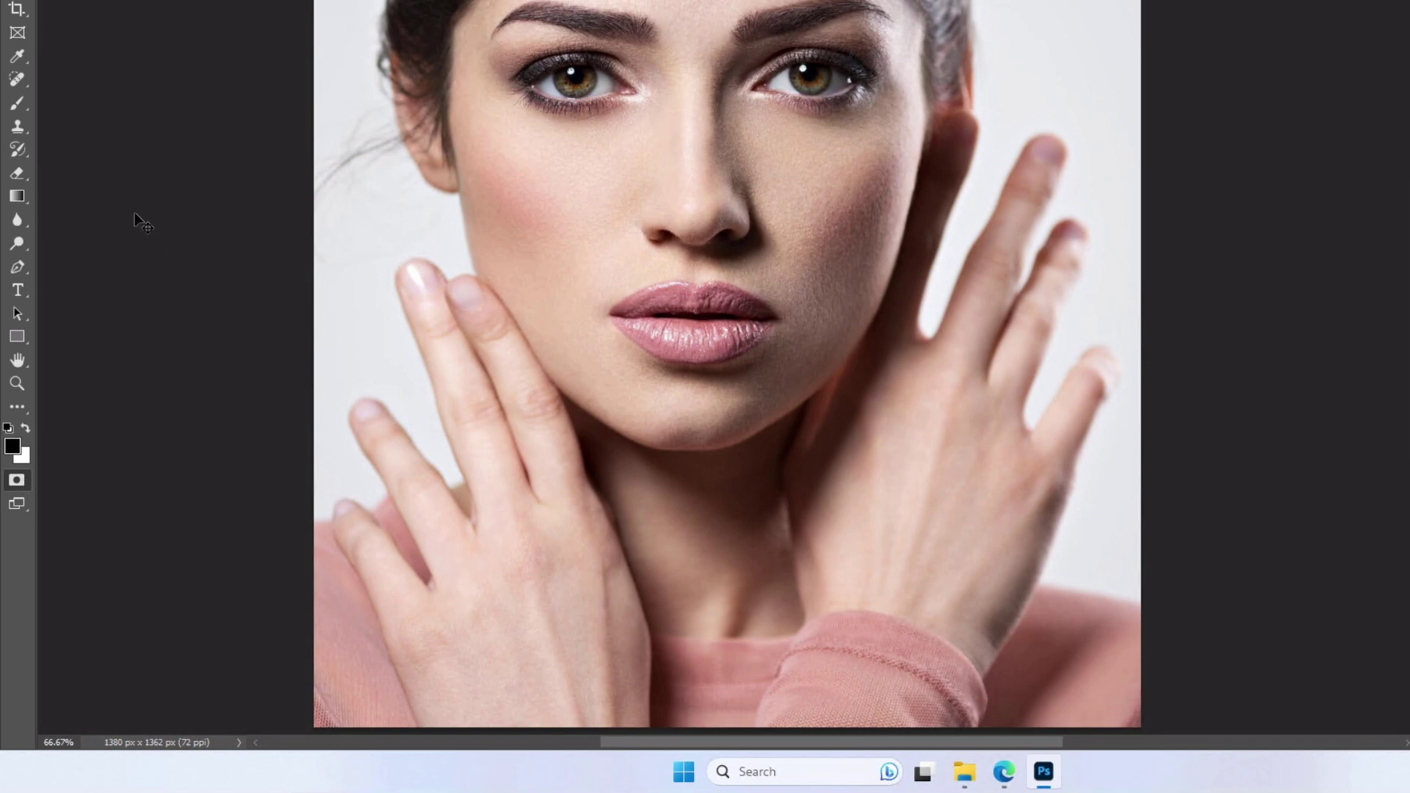
left_click(16, 105)
scroll(403, 306, "up", 5)
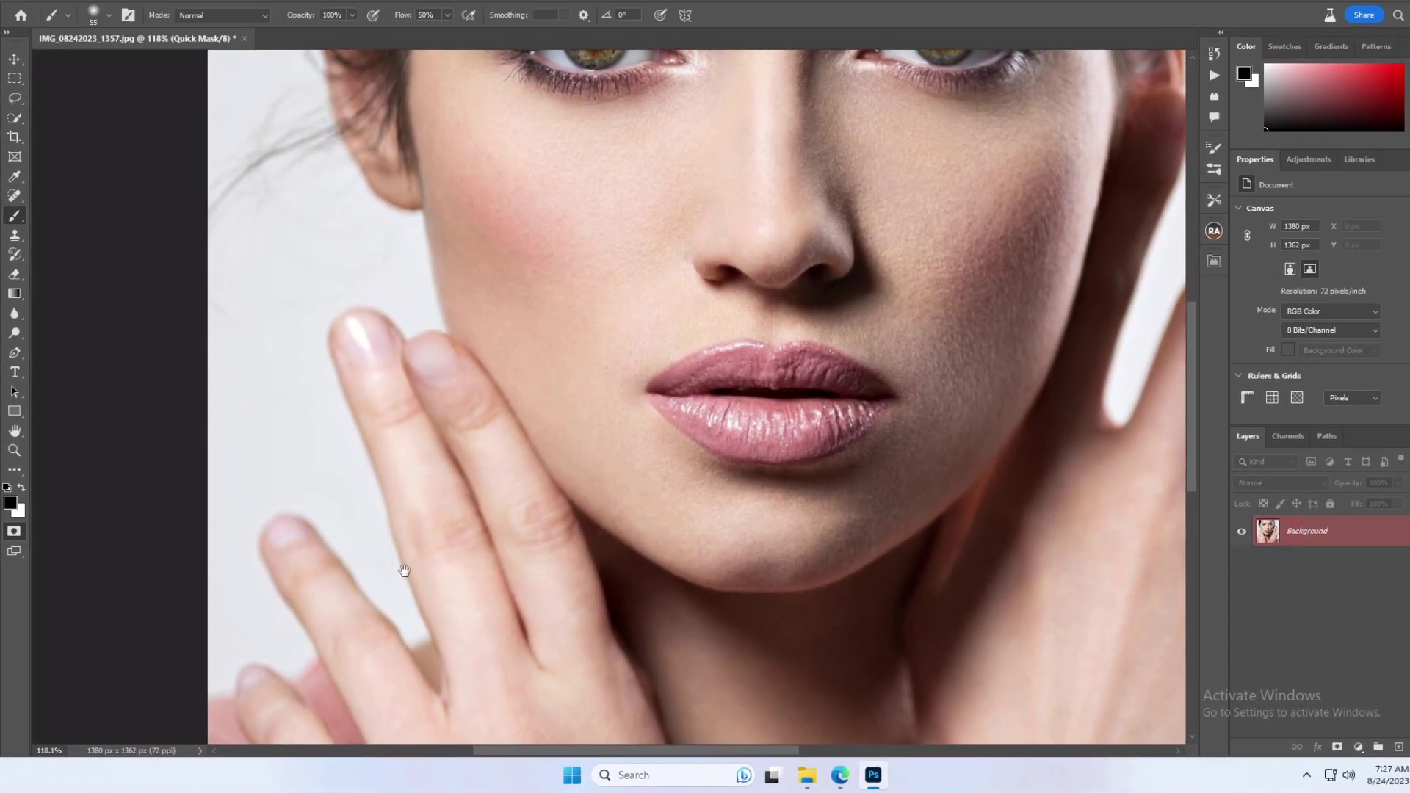
left_click_drag(477, 520, 586, 301)
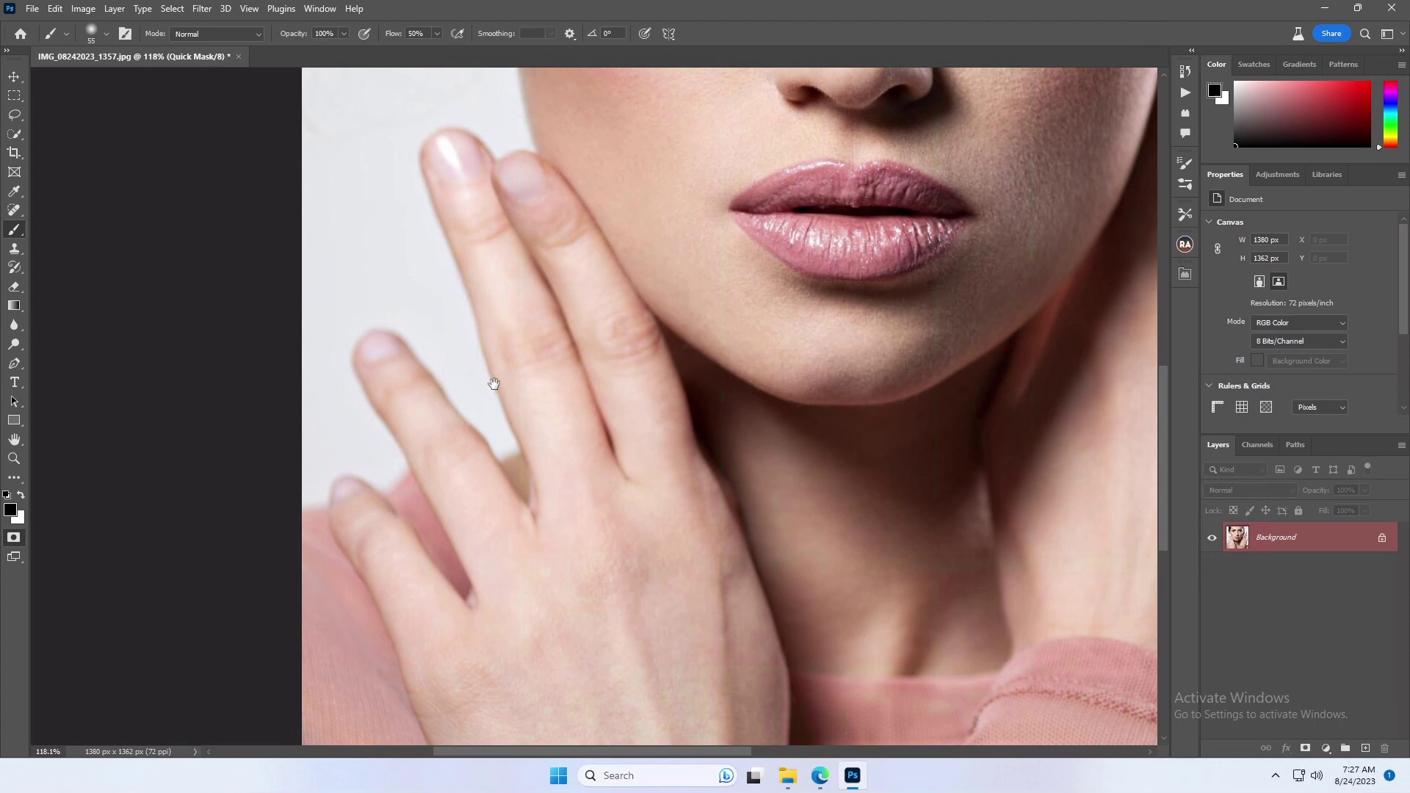
Step: Paint the mask over the four fingernails of the left hand
left_click_drag(340, 482, 337, 488)
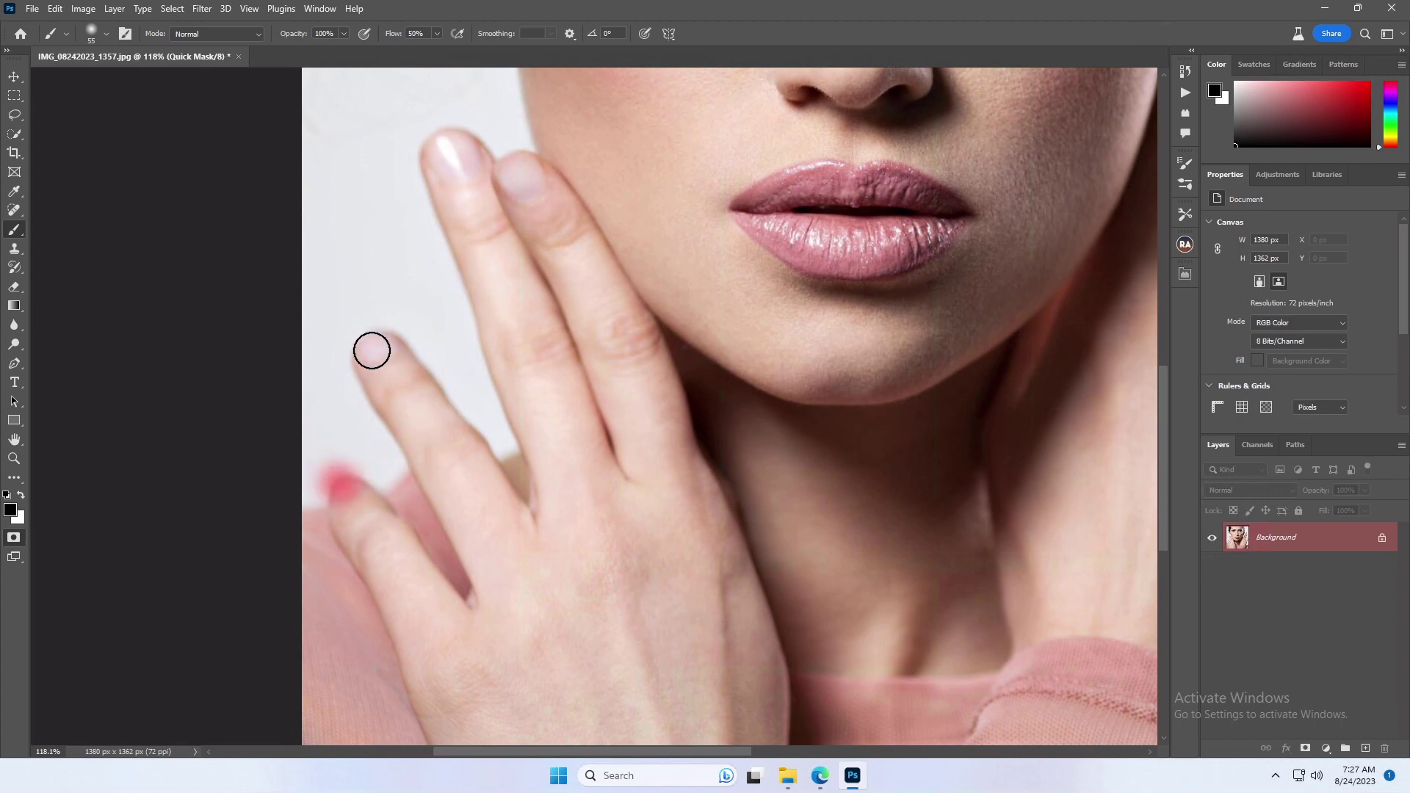
mouse_move(372, 350)
left_mouse_down()
mouse_move(384, 349)
mouse_move(359, 346)
left_mouse_up()
mouse_move(474, 180)
left_mouse_down()
mouse_move(426, 135)
mouse_move(451, 128)
mouse_move(471, 158)
mouse_move(453, 172)
mouse_move(424, 127)
mouse_move(460, 144)
left_mouse_up()
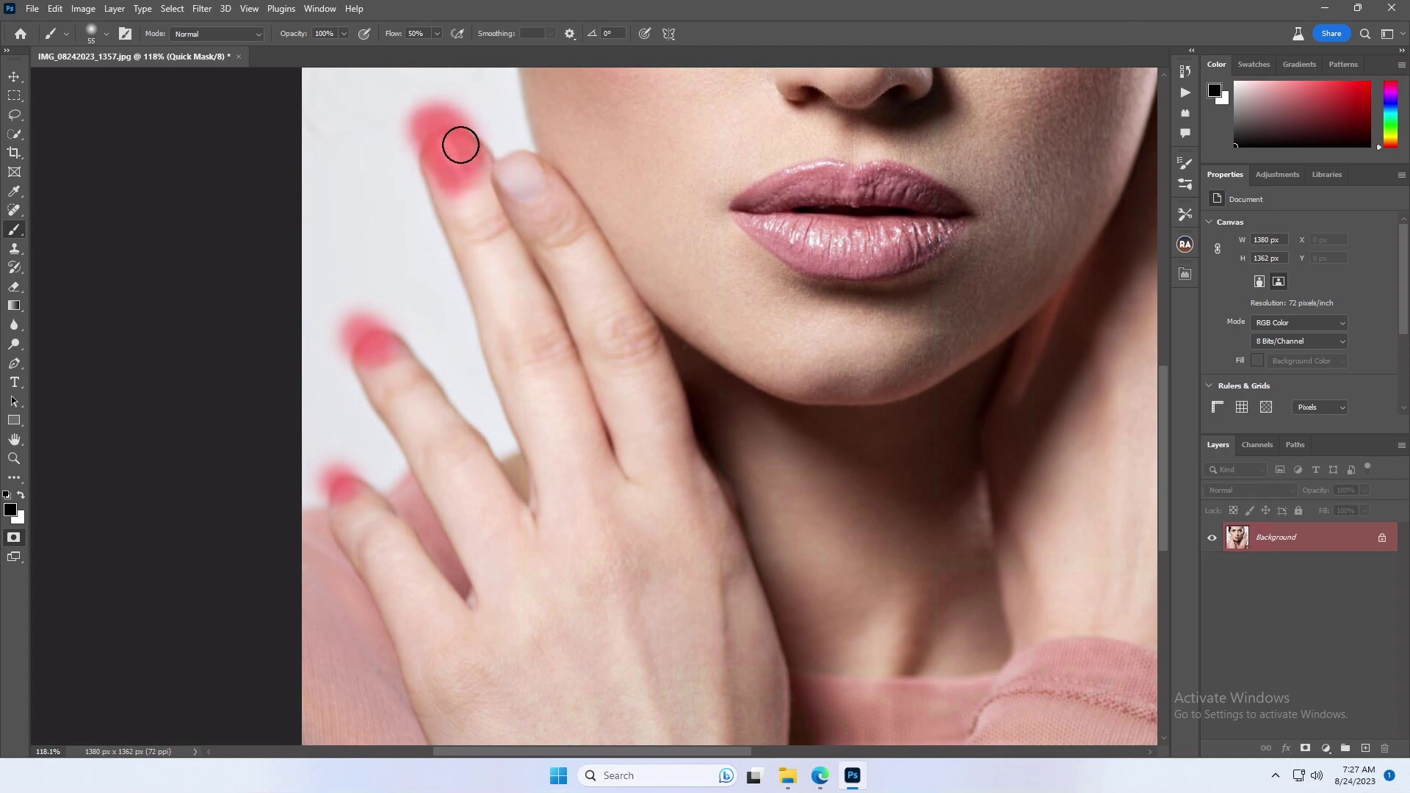
mouse_move(531, 185)
left_mouse_down()
mouse_move(504, 147)
mouse_move(534, 180)
mouse_move(495, 183)
left_mouse_up()
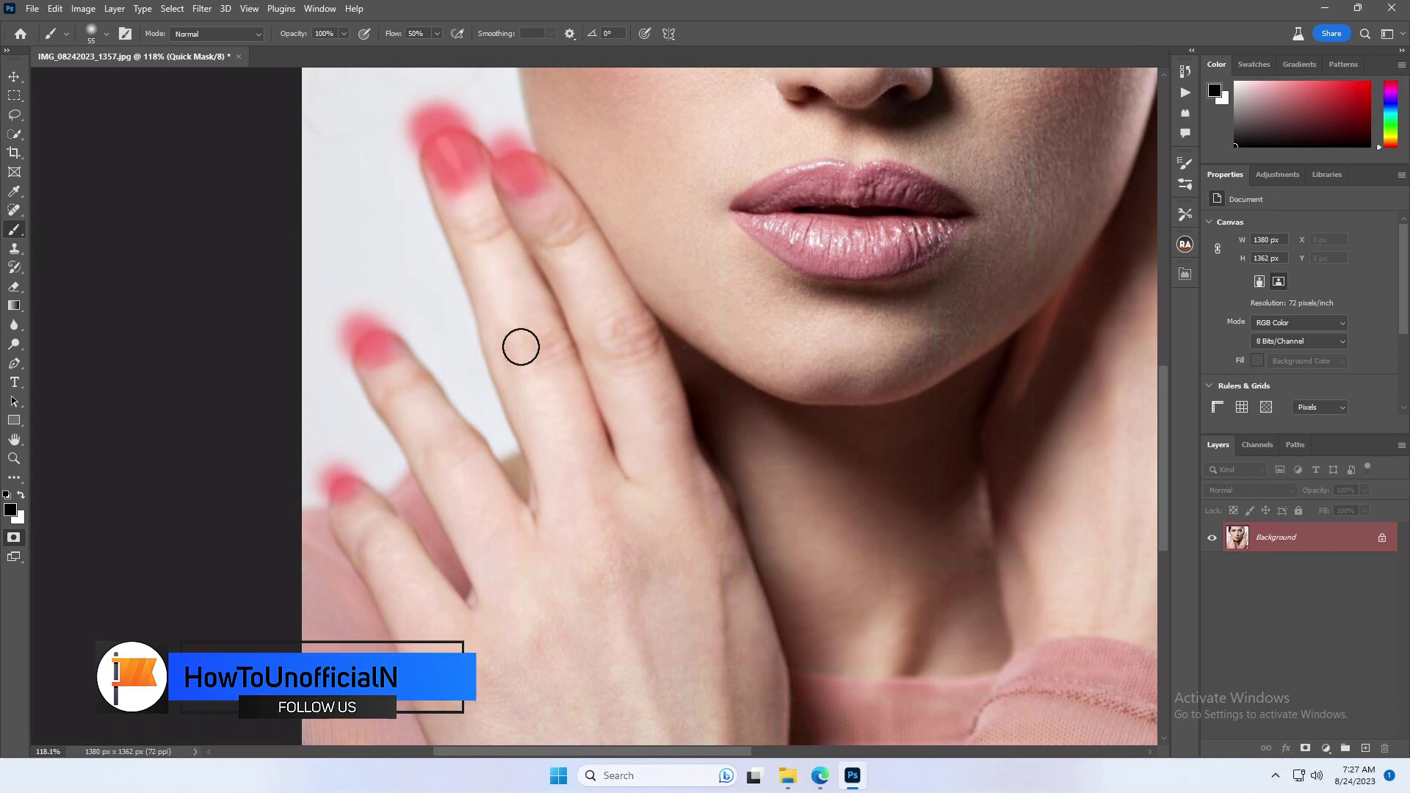
Step: Mask the fingertip beside the temple and the right hand's index and ring nails, then zoom out
mouse_move(956, 250)
left_mouse_down()
mouse_move(676, 333)
mouse_move(361, 459)
mouse_move(361, 492)
left_mouse_up()
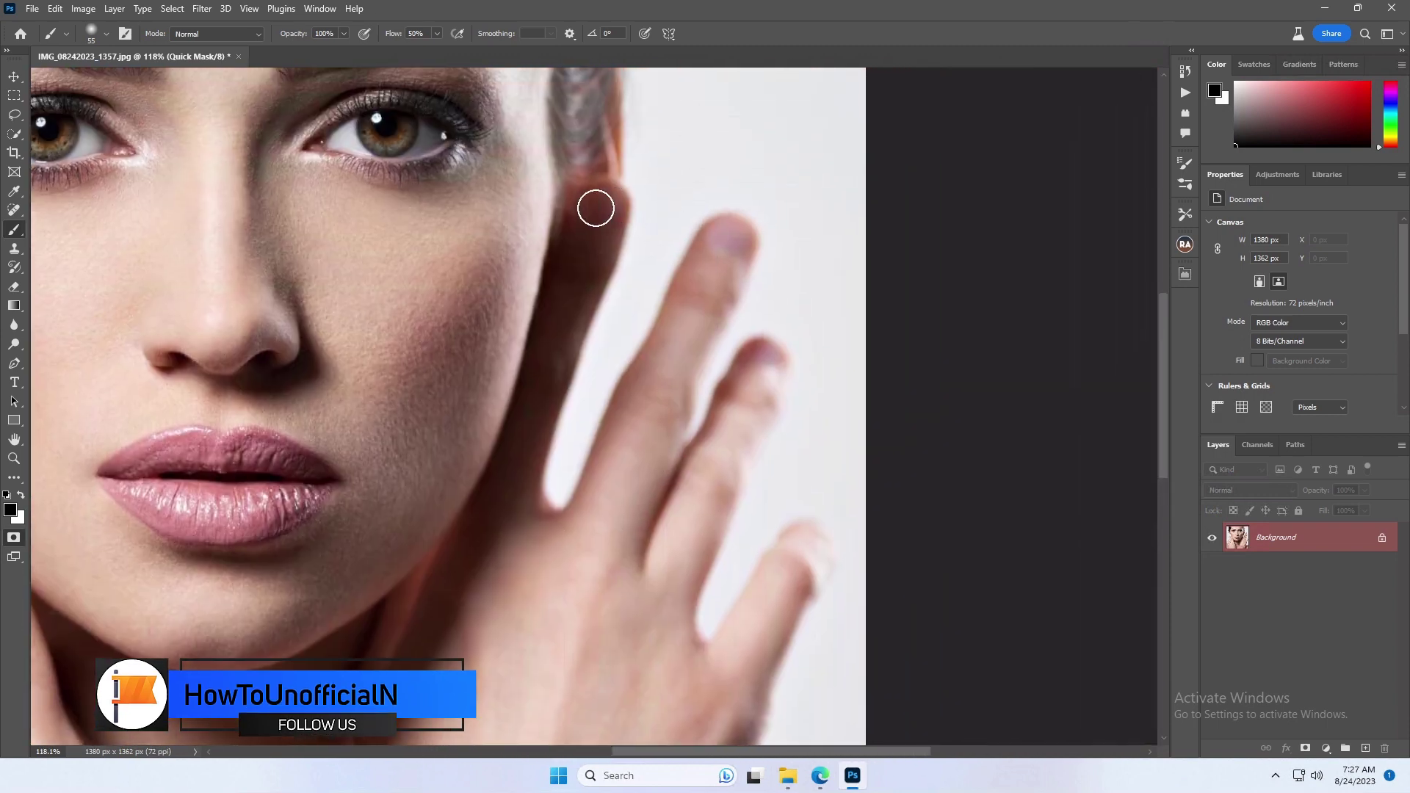
mouse_move(595, 208)
left_mouse_down()
mouse_move(610, 175)
mouse_move(619, 190)
mouse_move(601, 214)
left_mouse_up()
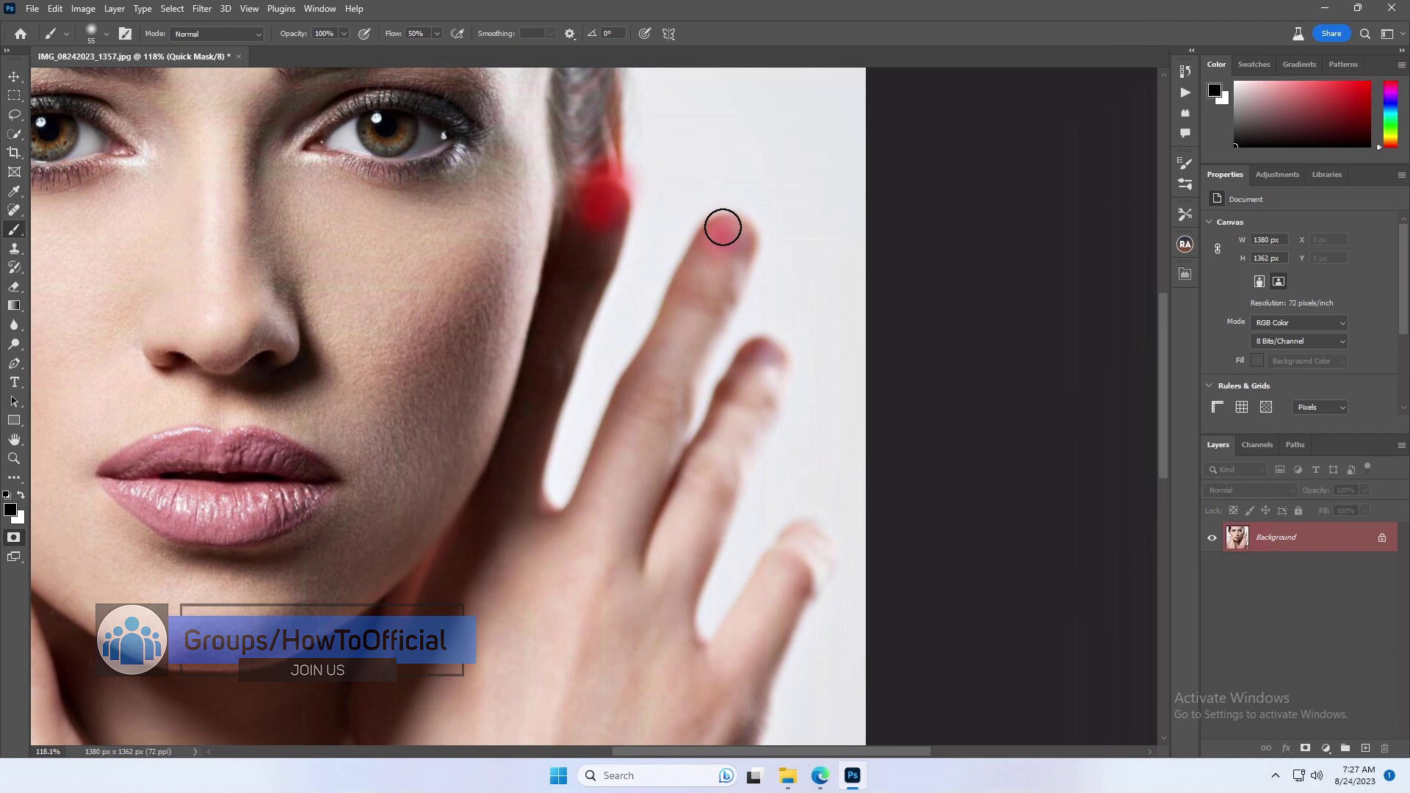
mouse_move(724, 227)
left_mouse_down()
mouse_move(738, 244)
mouse_move(733, 201)
left_mouse_up()
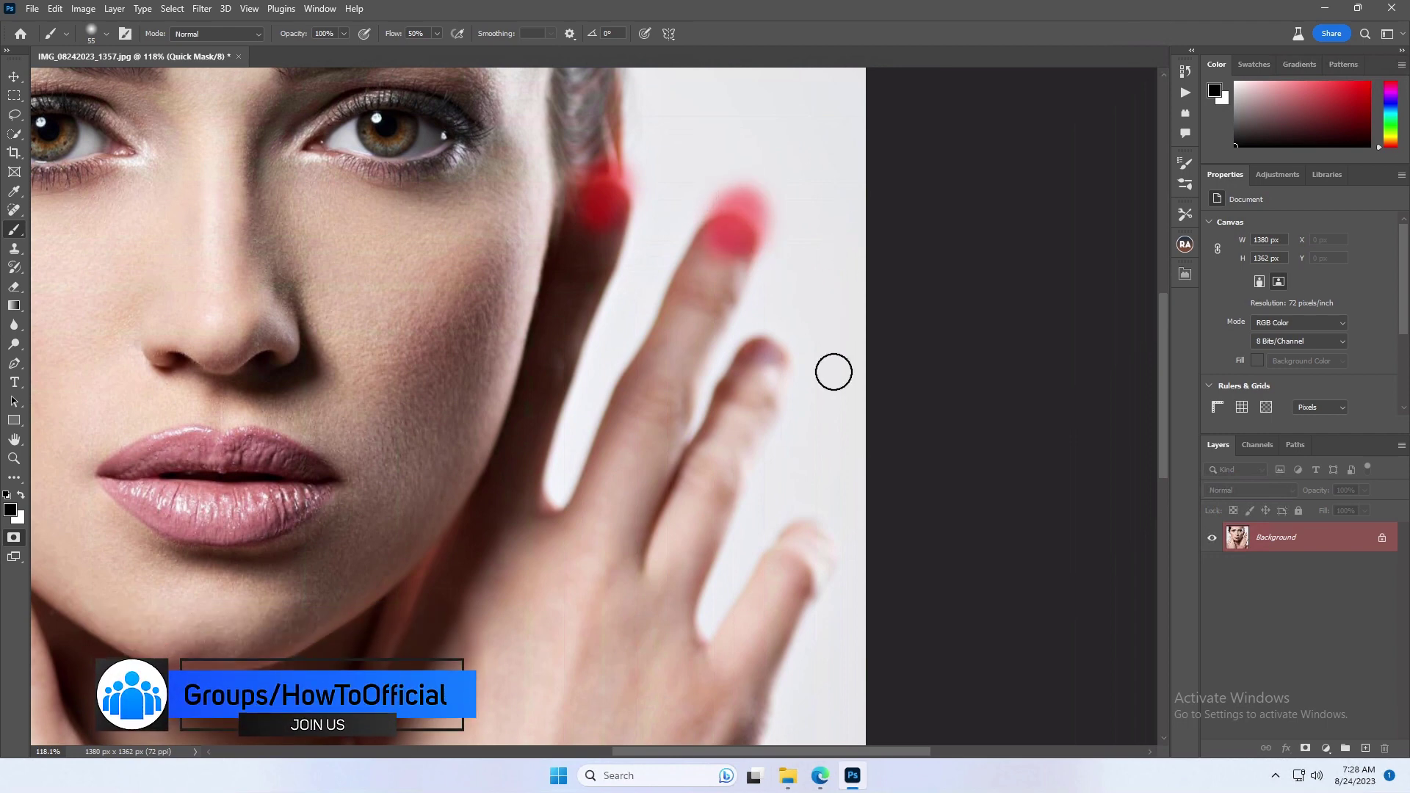
left_click_drag(761, 353, 762, 330)
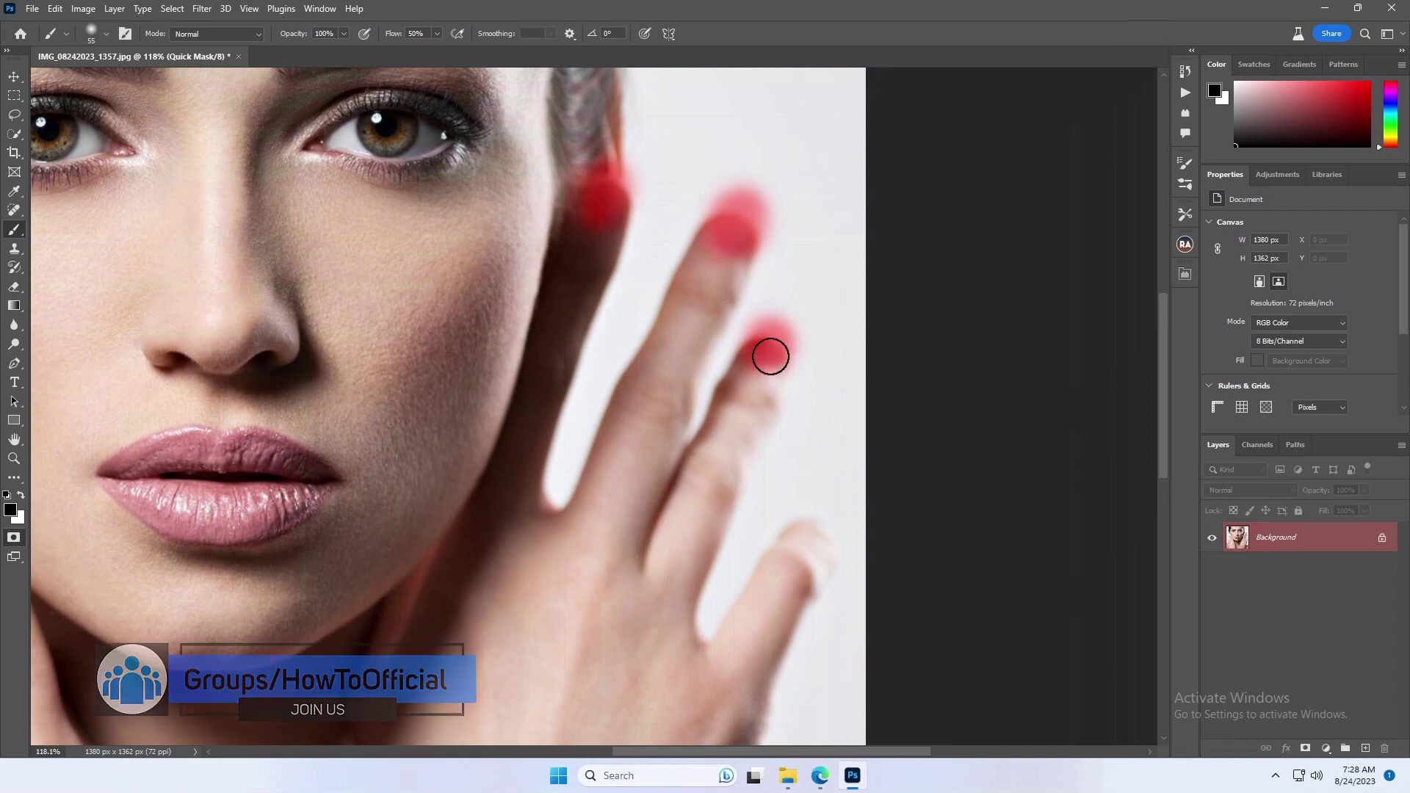
scroll(567, 363, "down", 5)
scroll(577, 356, "left", 4)
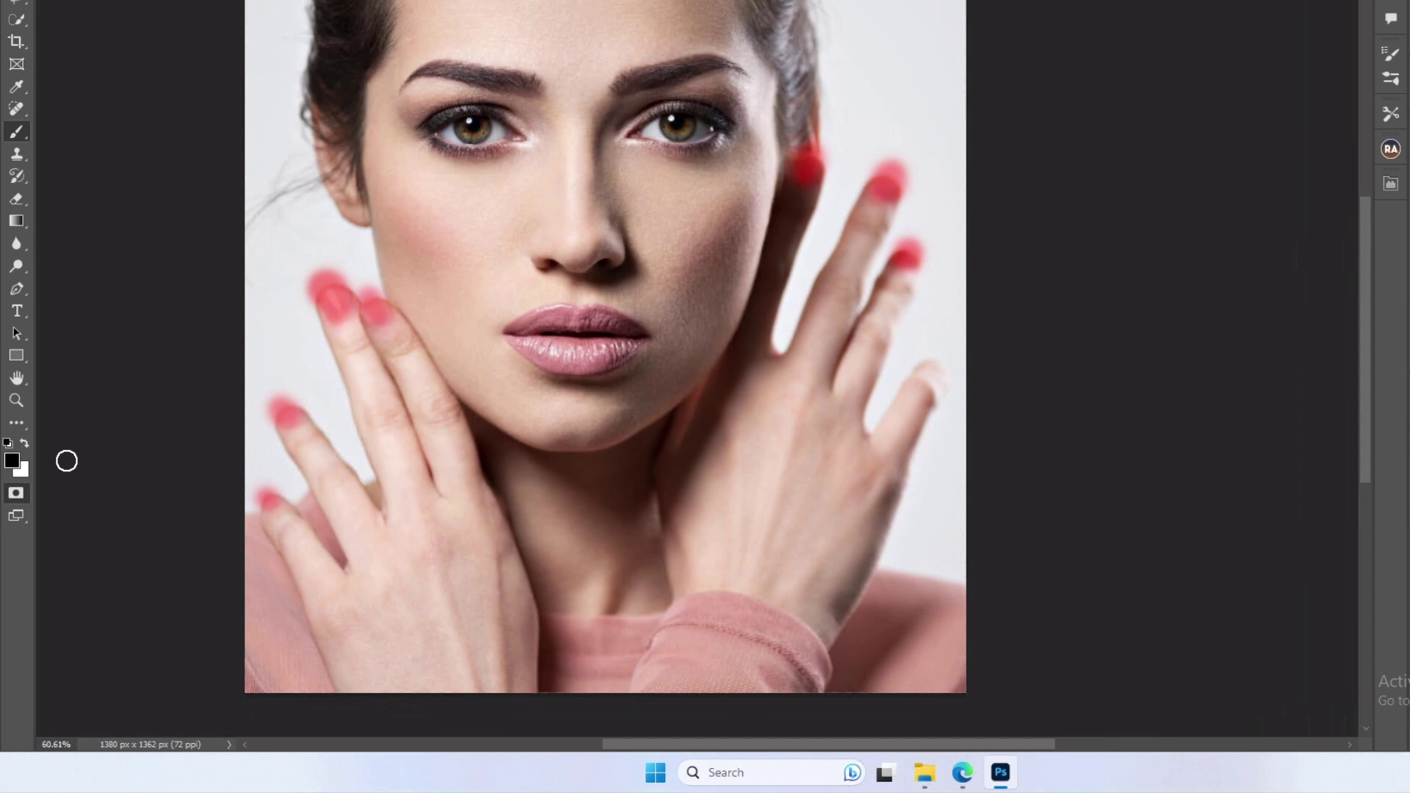
Step: Exit Quick Mask to convert the painted nails into a selection, then open the Select menu
left_click(17, 496)
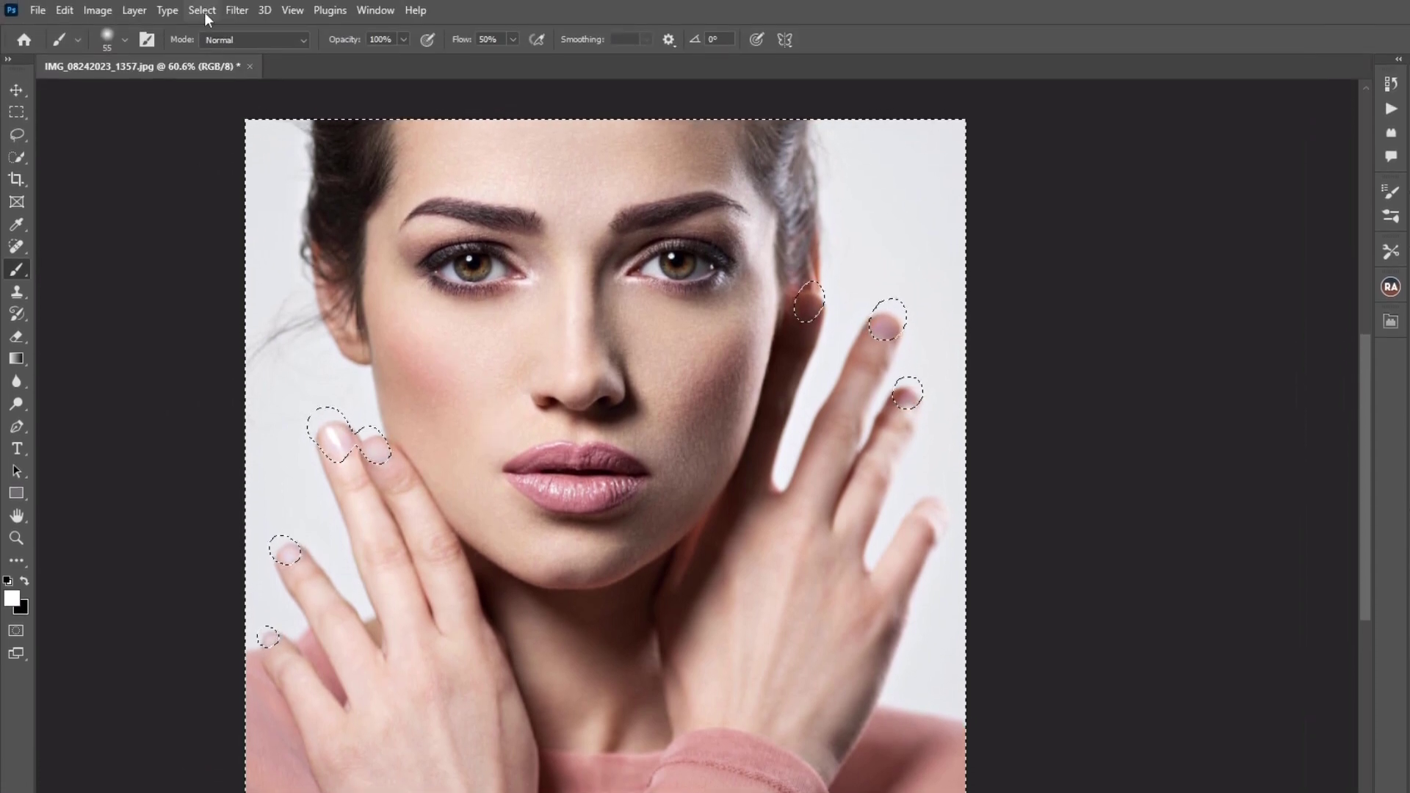
left_click(204, 12)
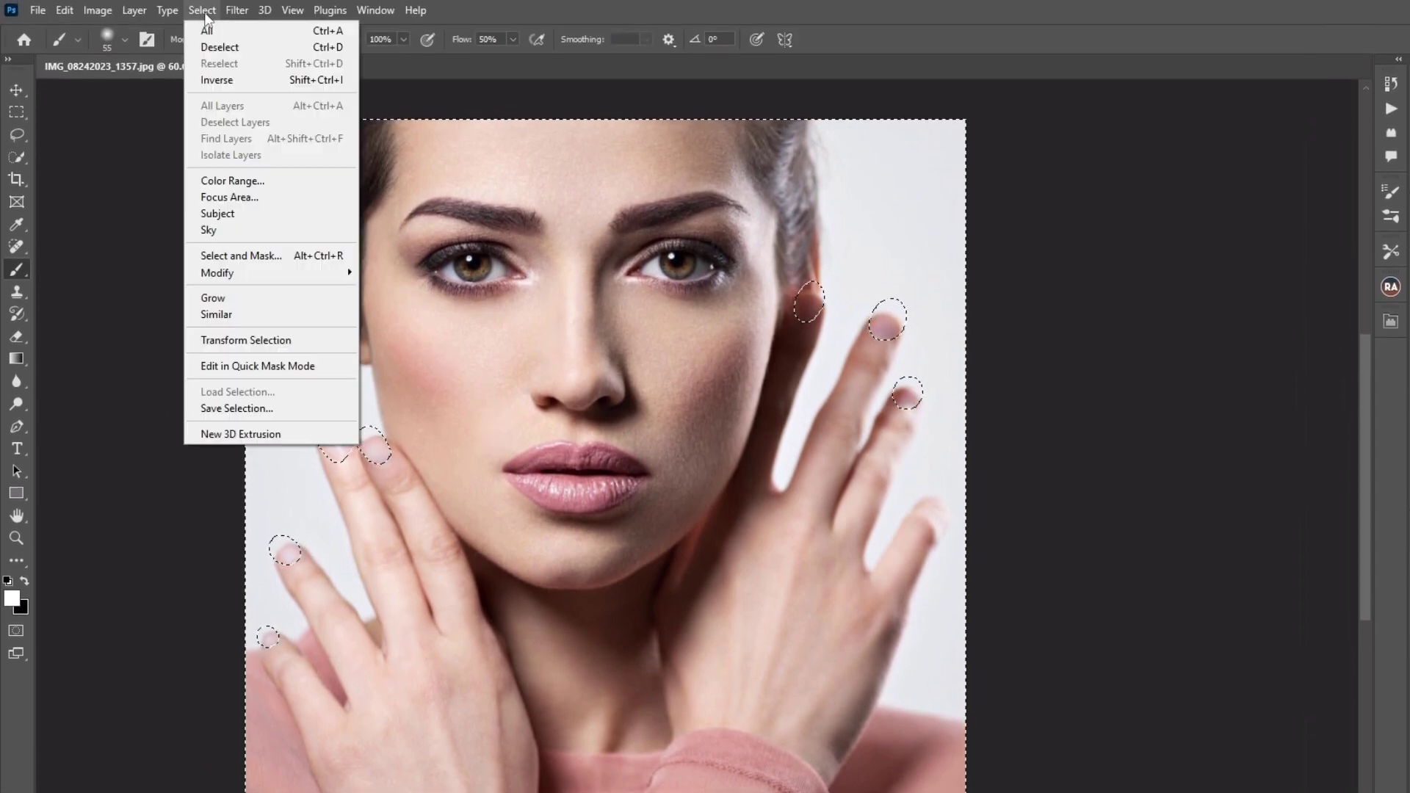
Step: Invert the selection and enter the Generative Fill prompt 'Add long nails into the fingers'
left_click(224, 85)
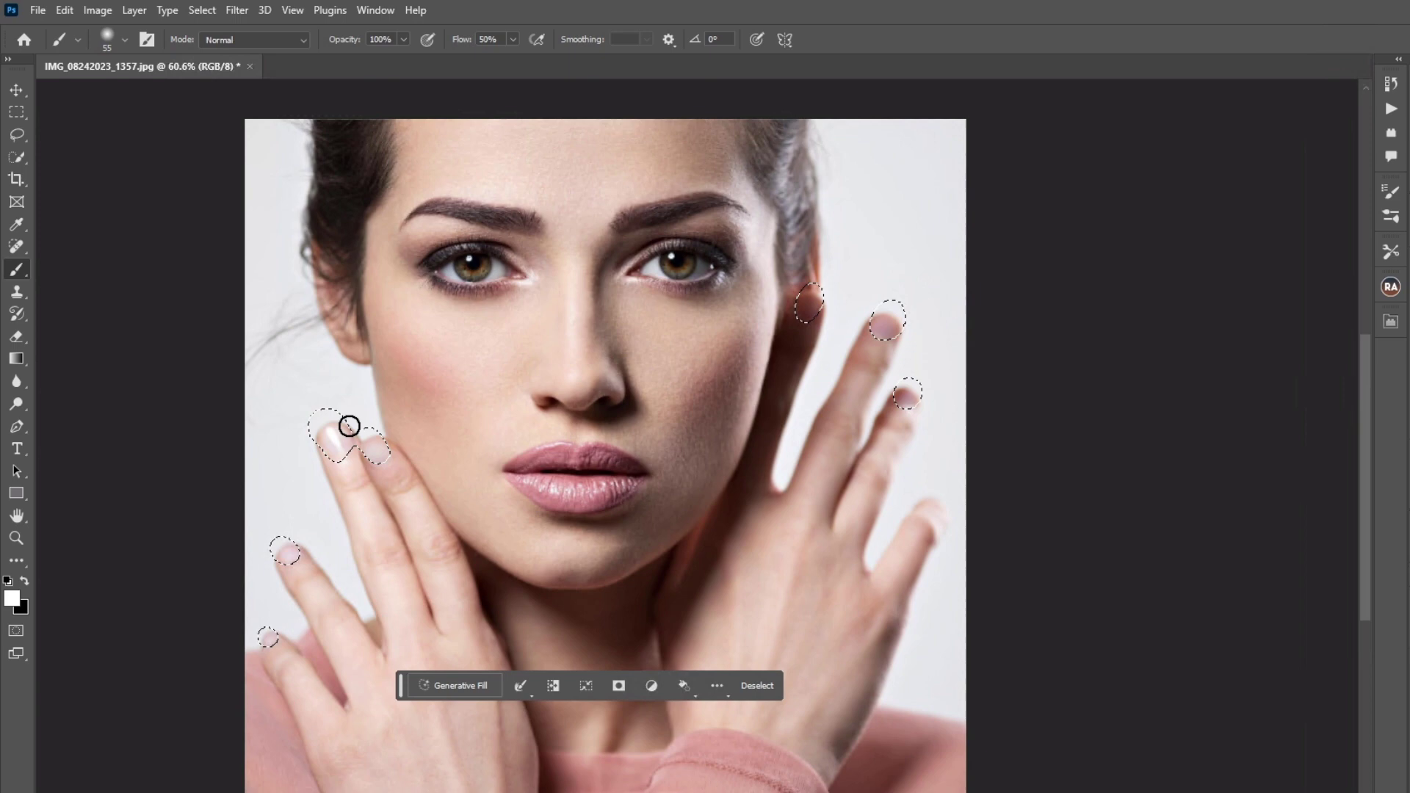
left_click(461, 686)
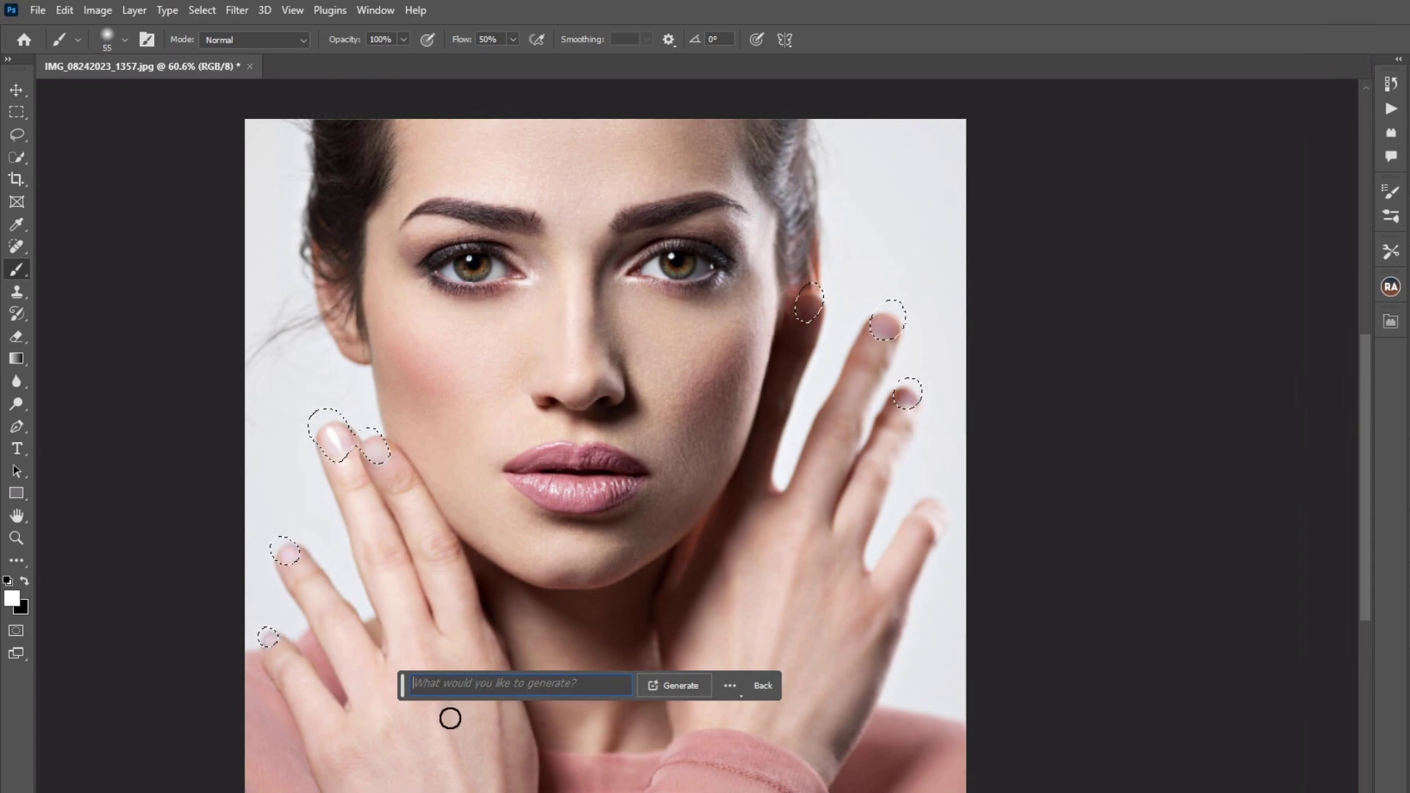
type("Add ")
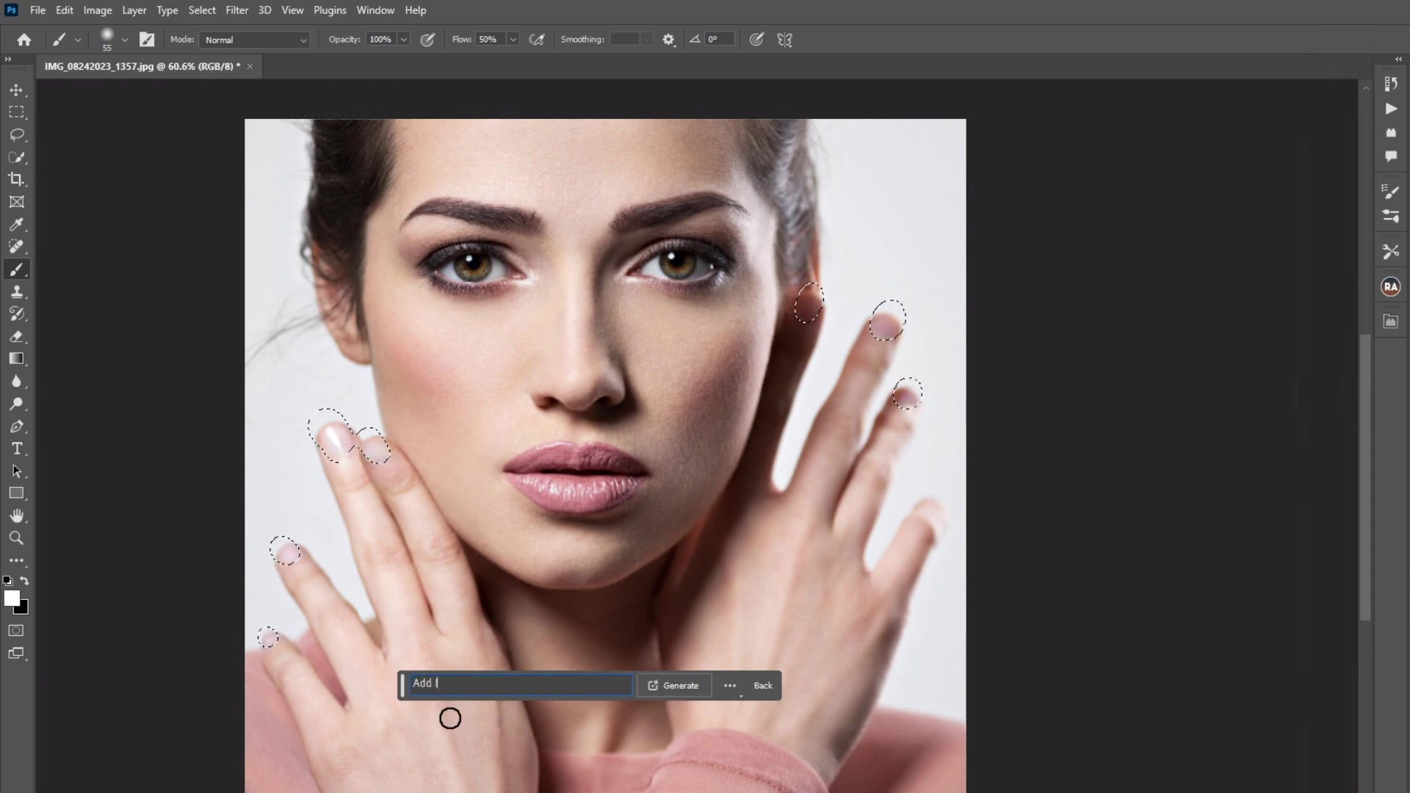
type("long ")
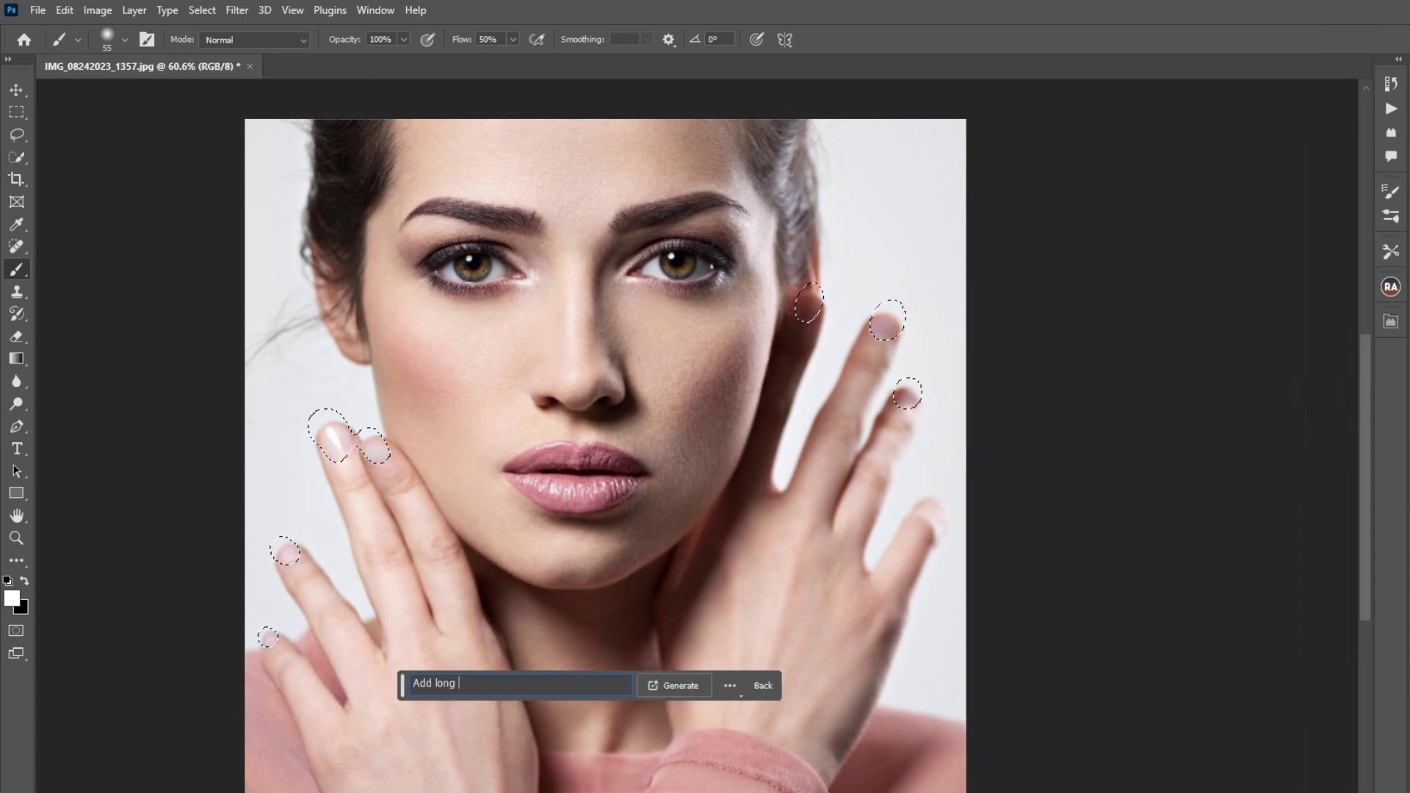
type("nails ")
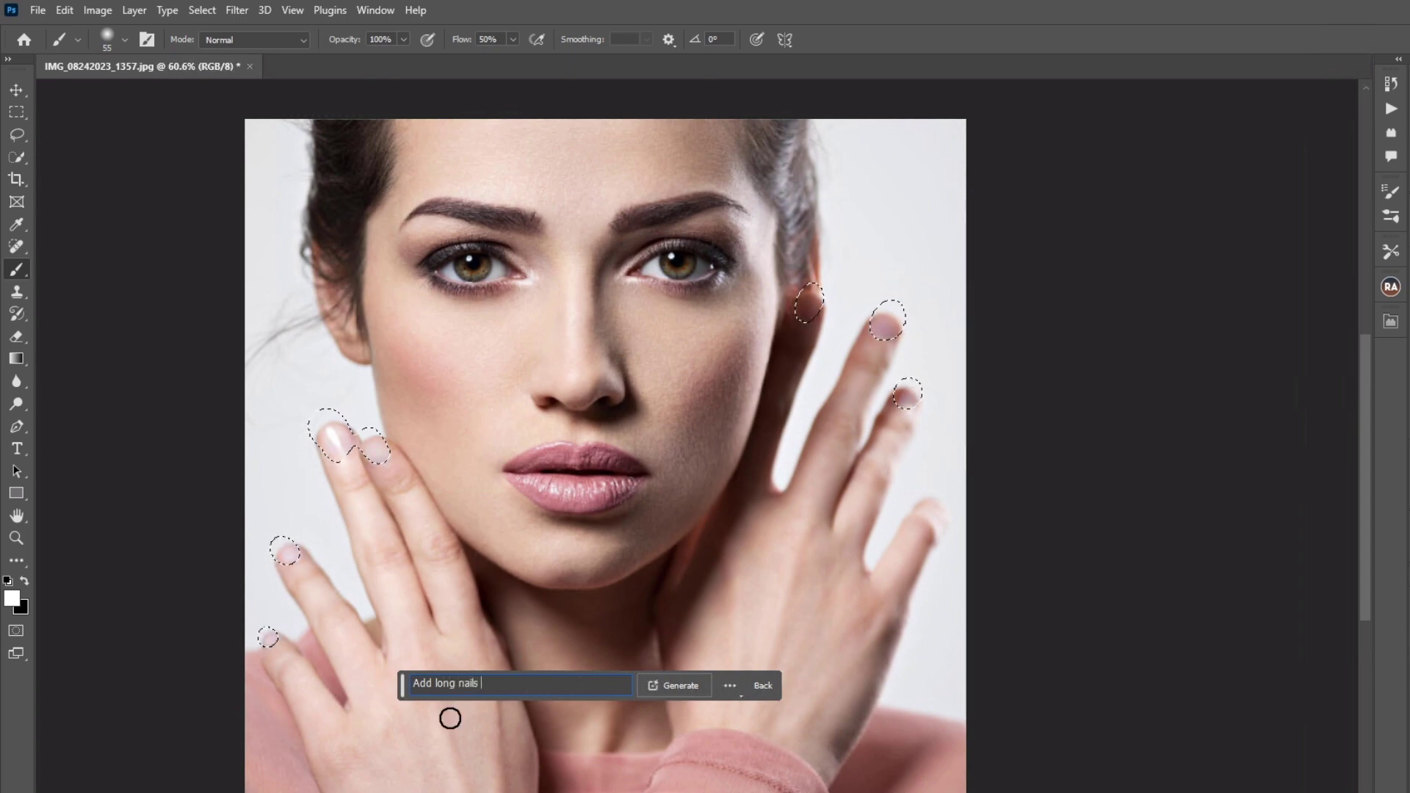
type("into ")
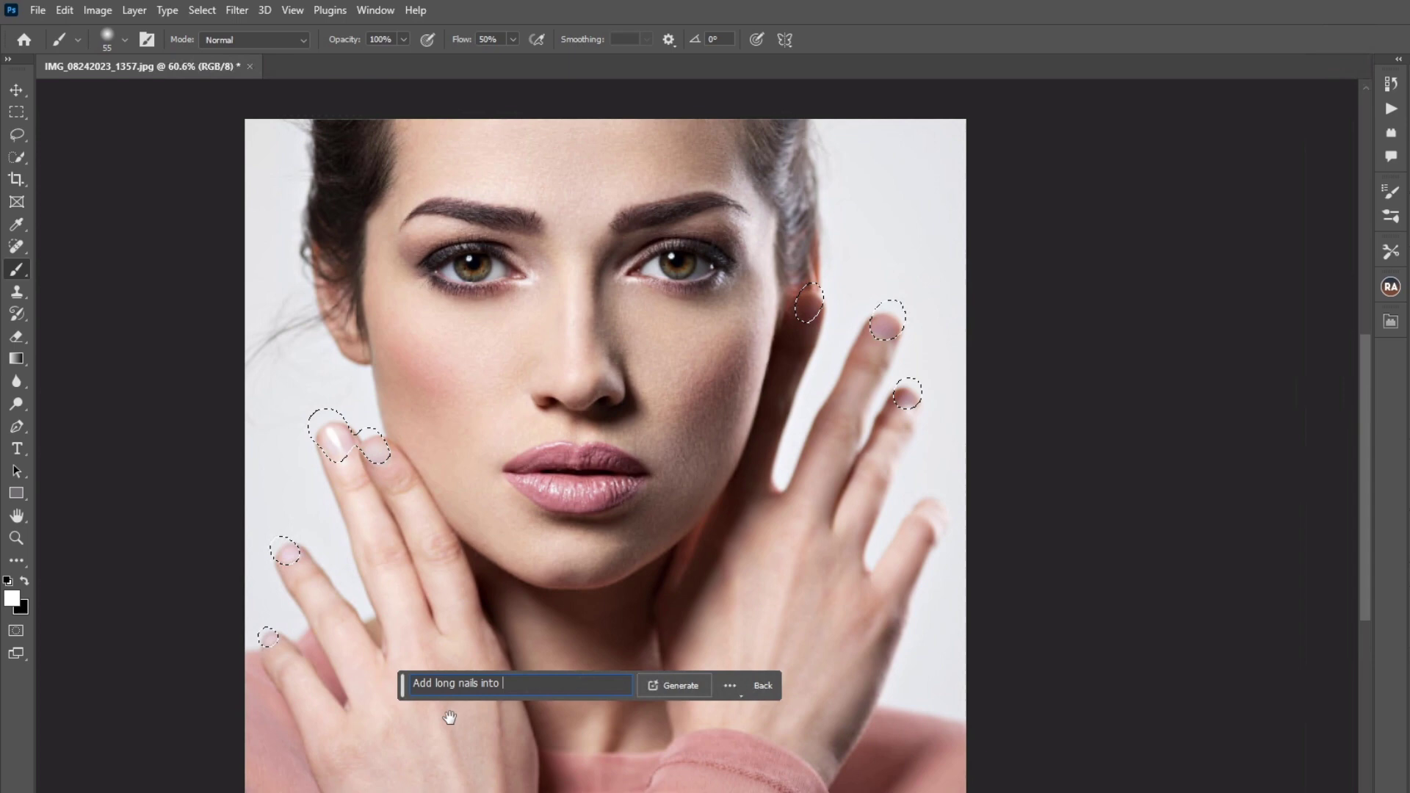
type("the fin")
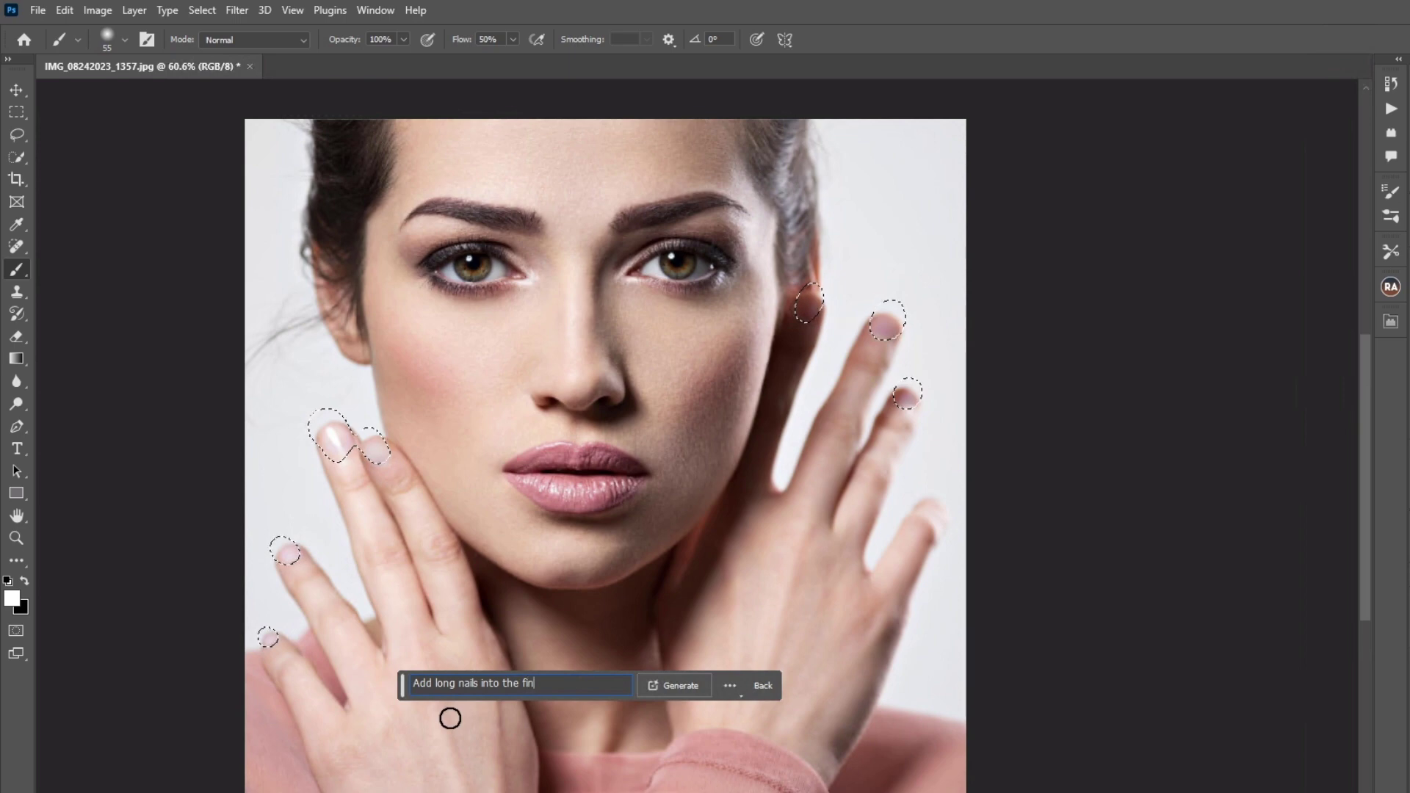
type("gers")
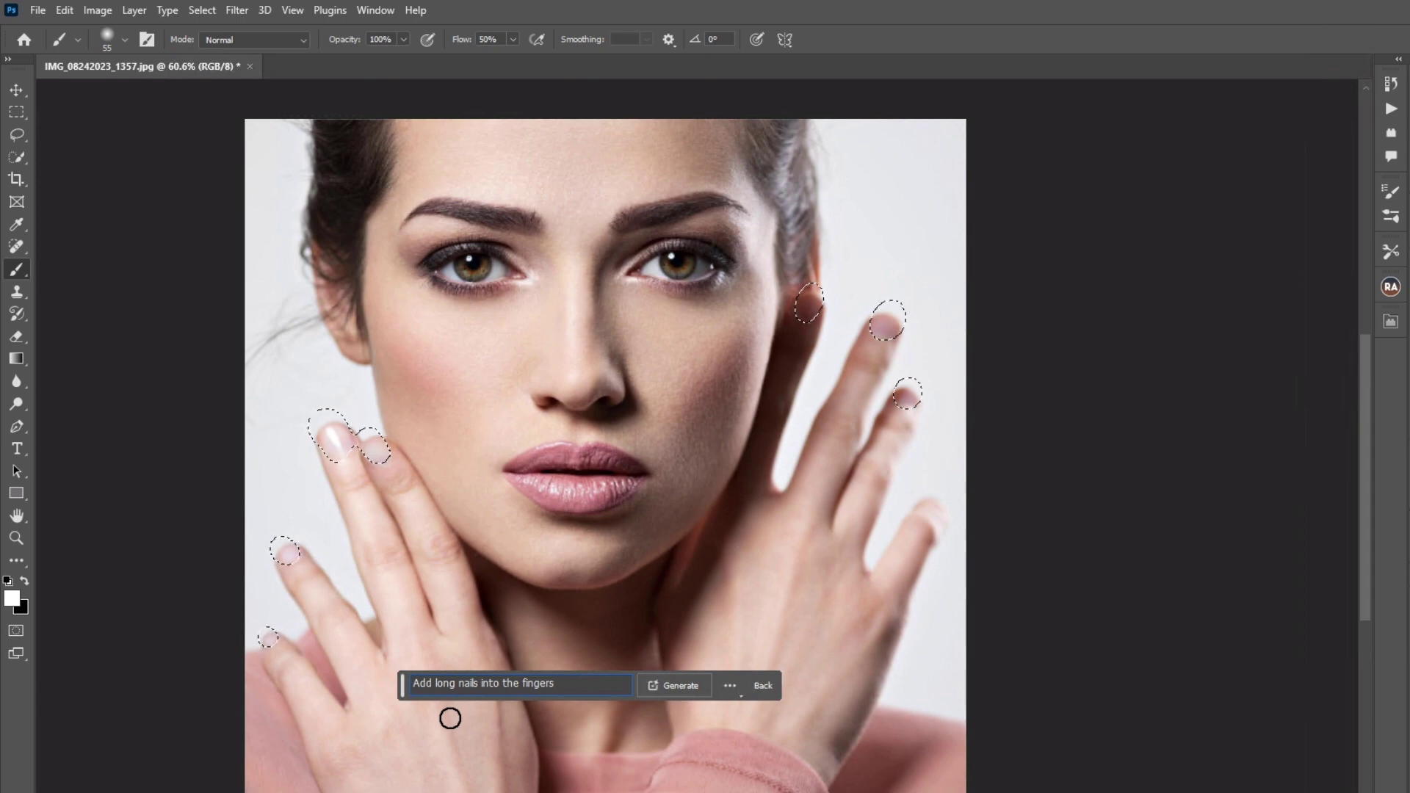
Step: Generate the nails and step to variation 3/3 with grey, black-tipped nails
left_click(663, 687)
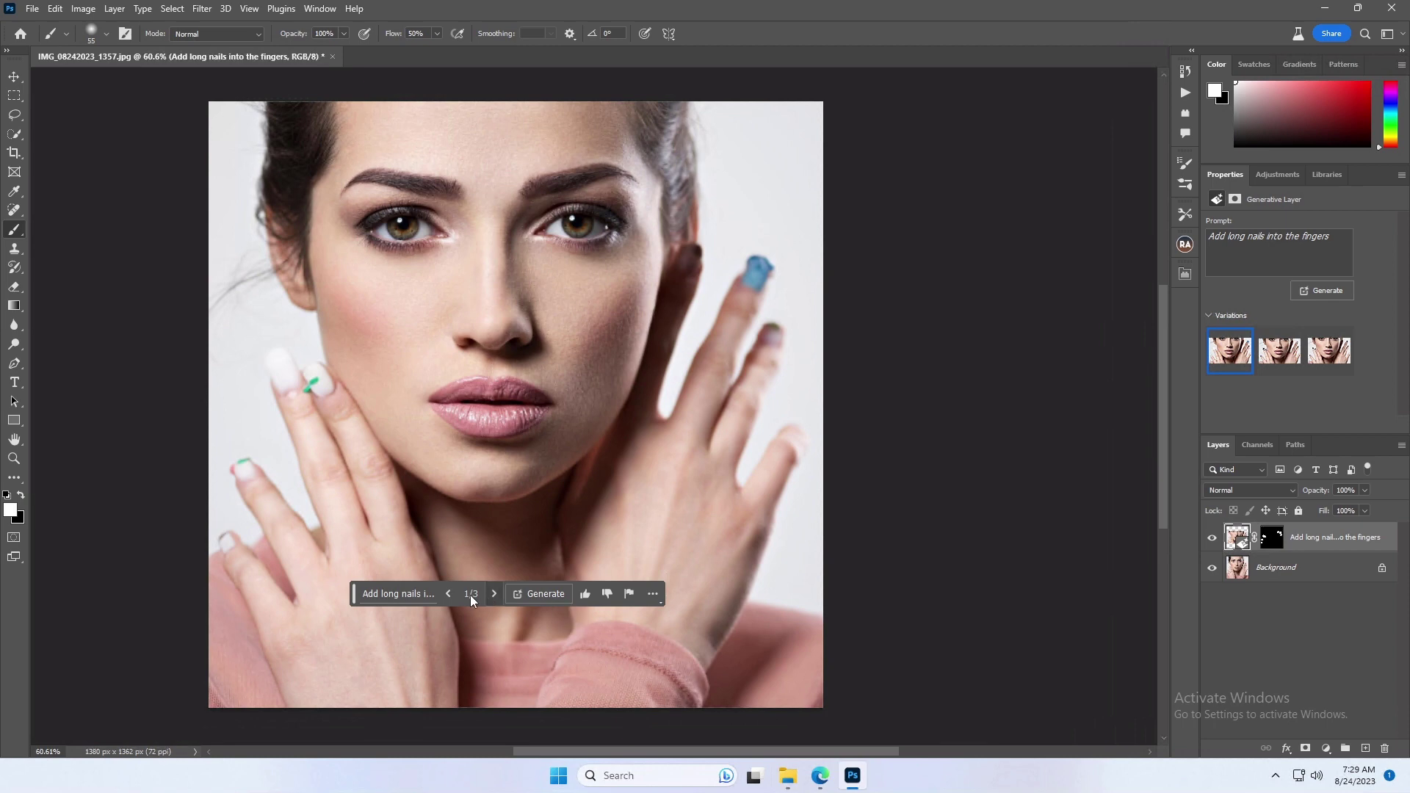
left_click(493, 593)
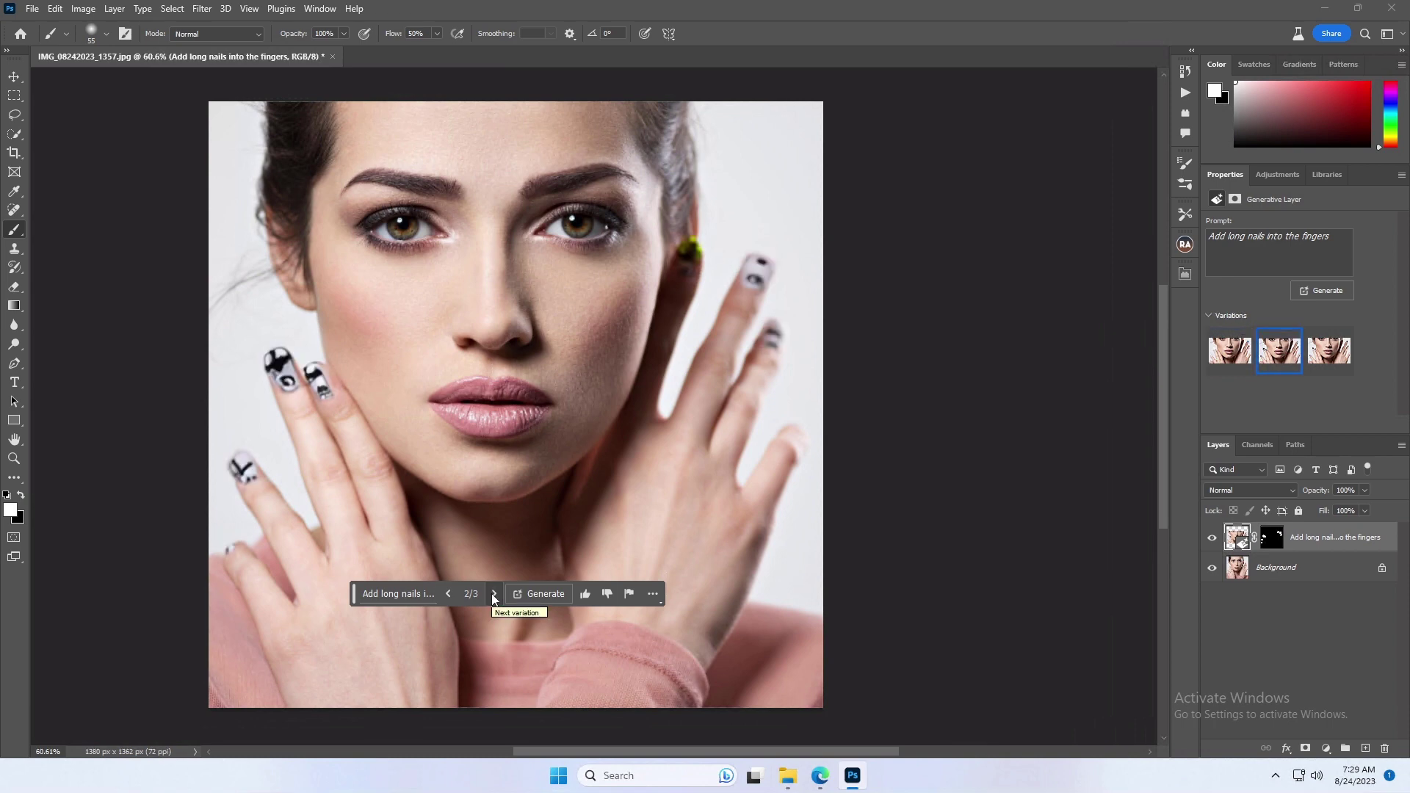
left_click(493, 595)
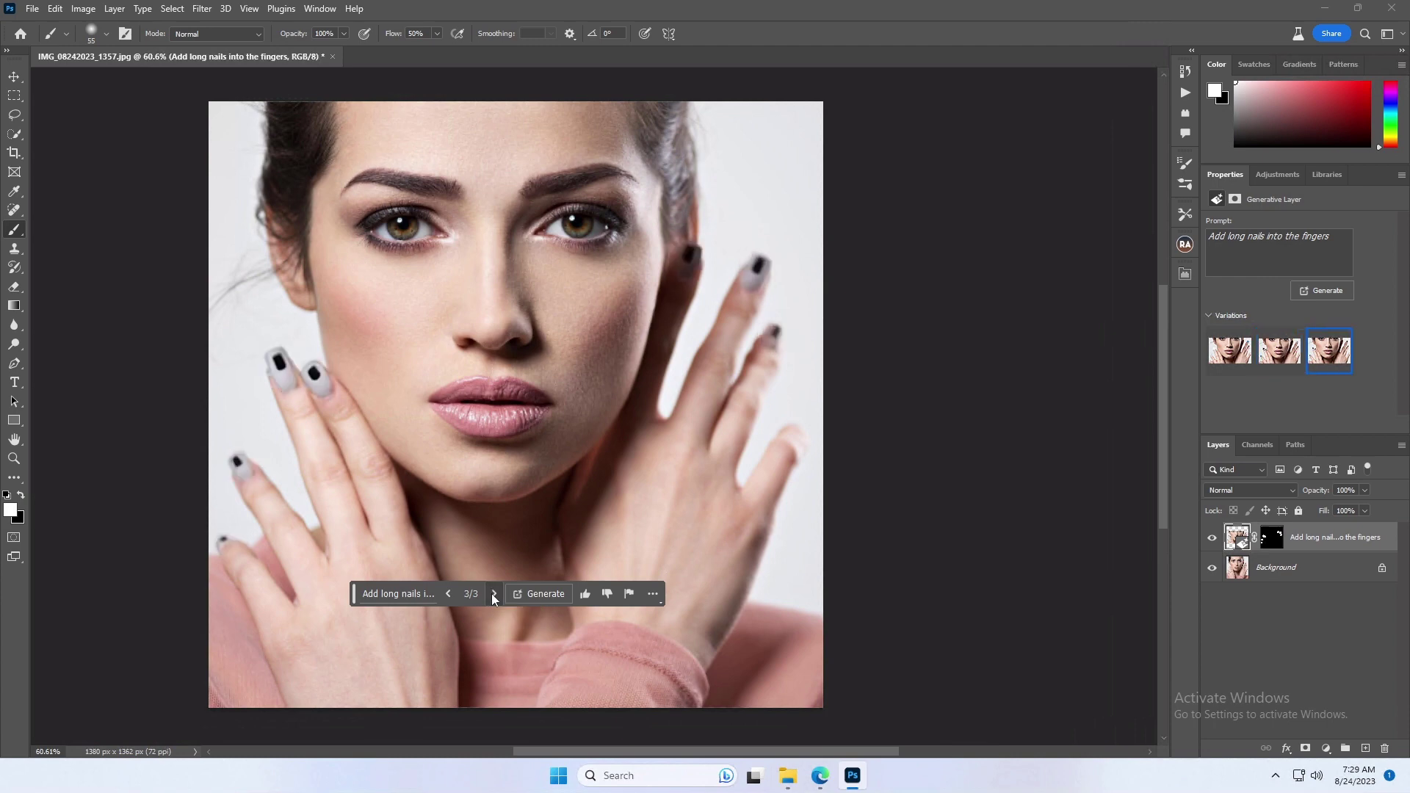
left_click(10, 80)
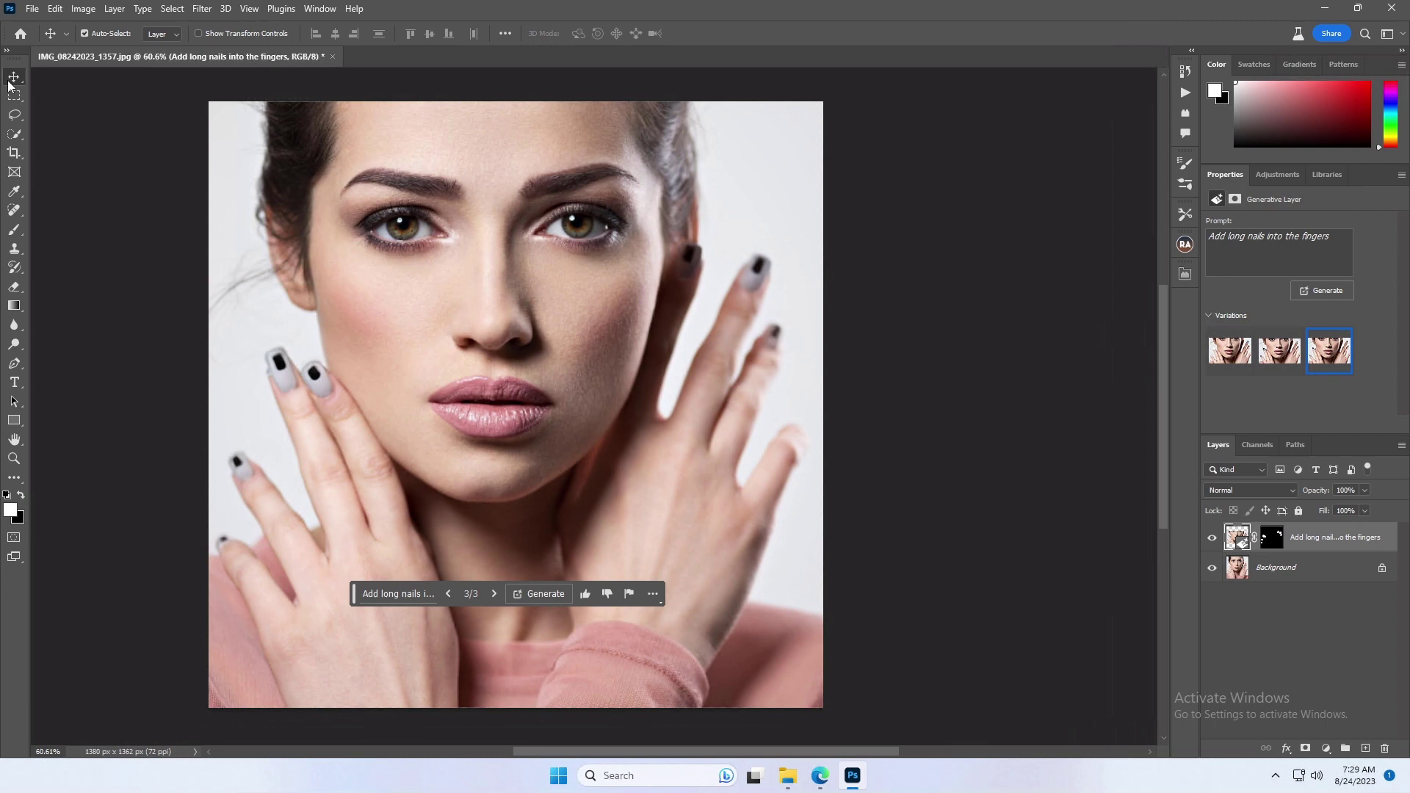
left_click(982, 576)
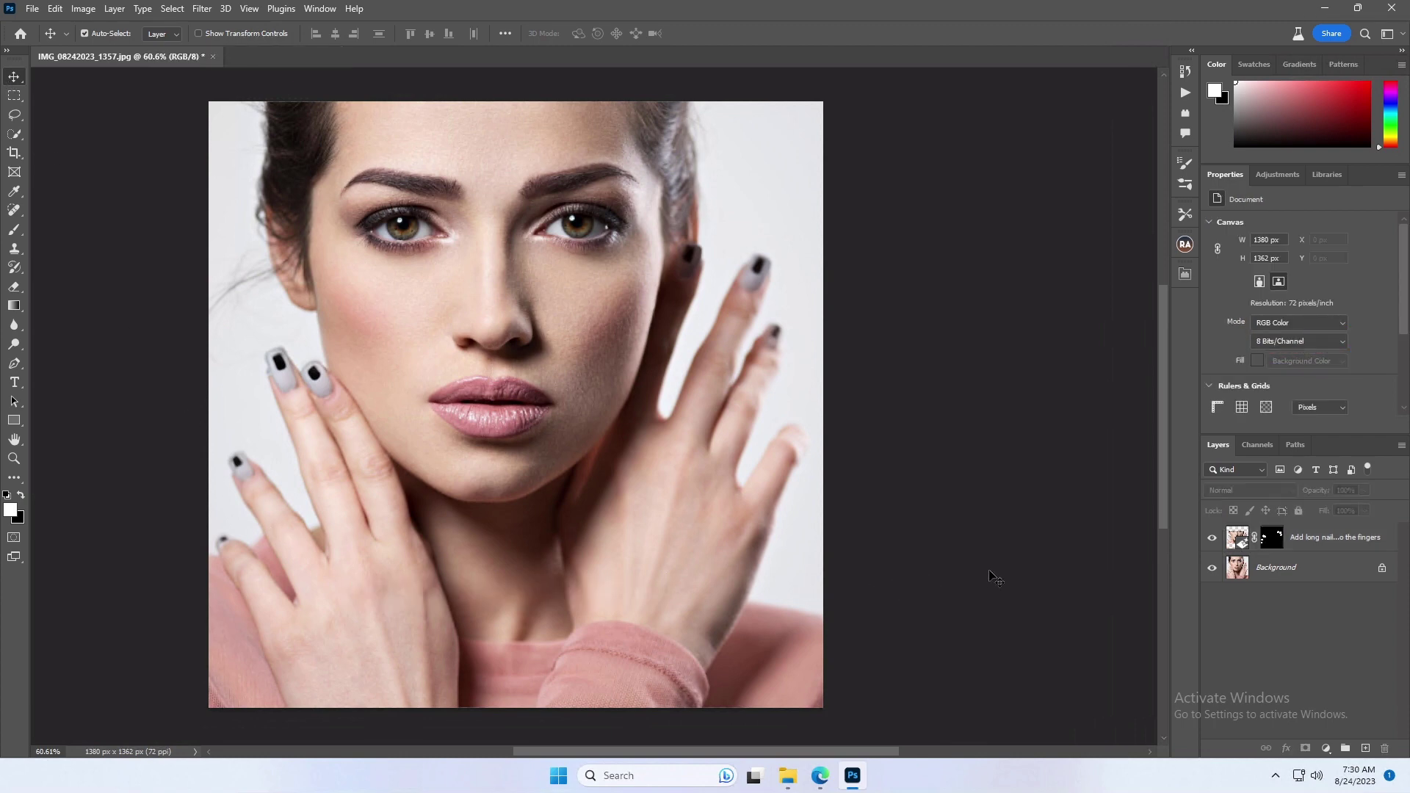
left_click(1211, 540)
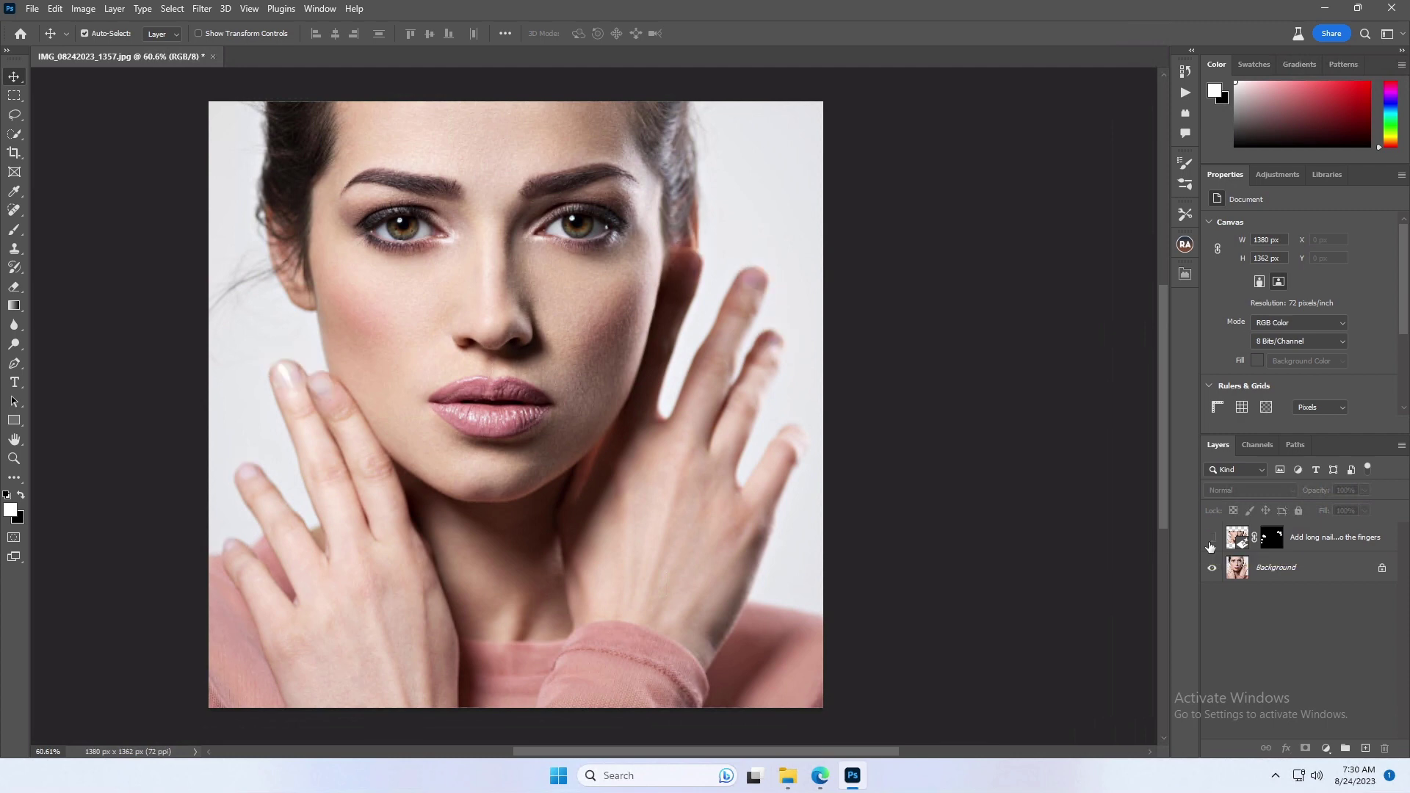
left_click(1211, 540)
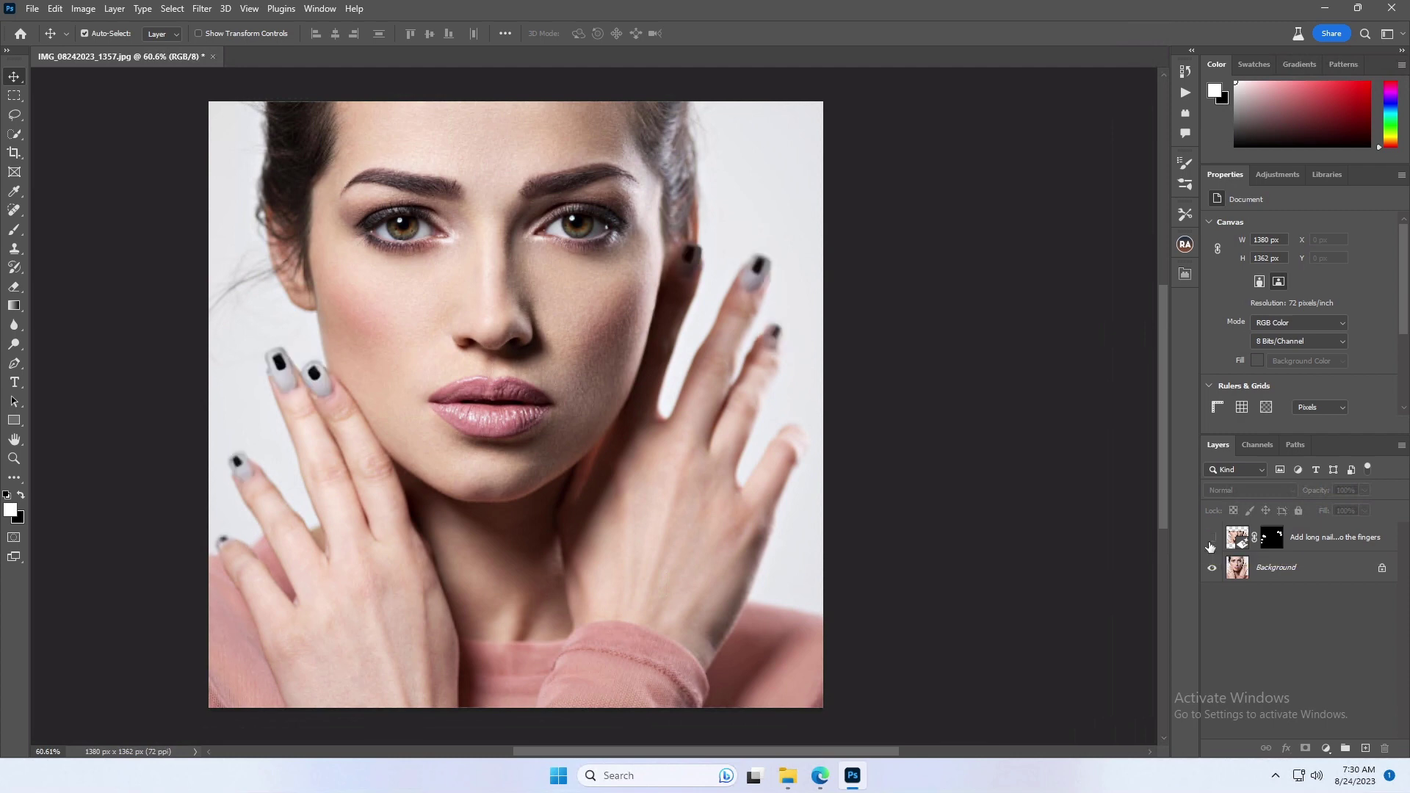
left_click(1211, 542)
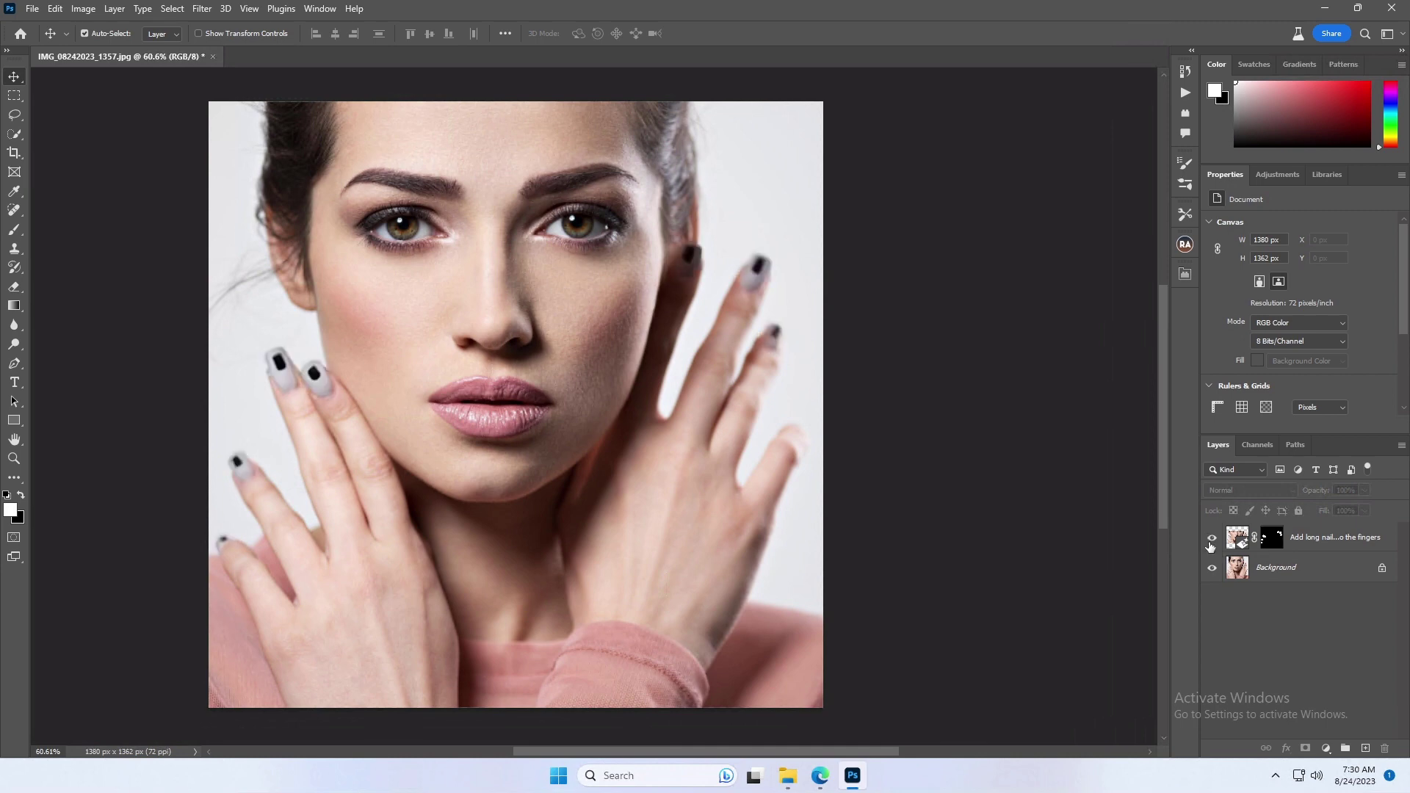